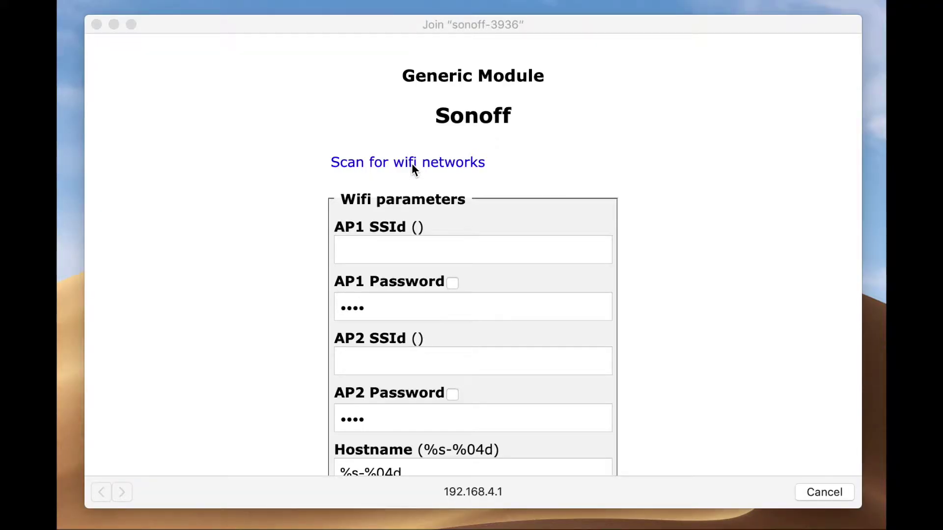
Scan for nearby Wi-Fi networks from the plug's Wifi parameters page.
{"action": "left_click", "coordinate": [416, 163]}
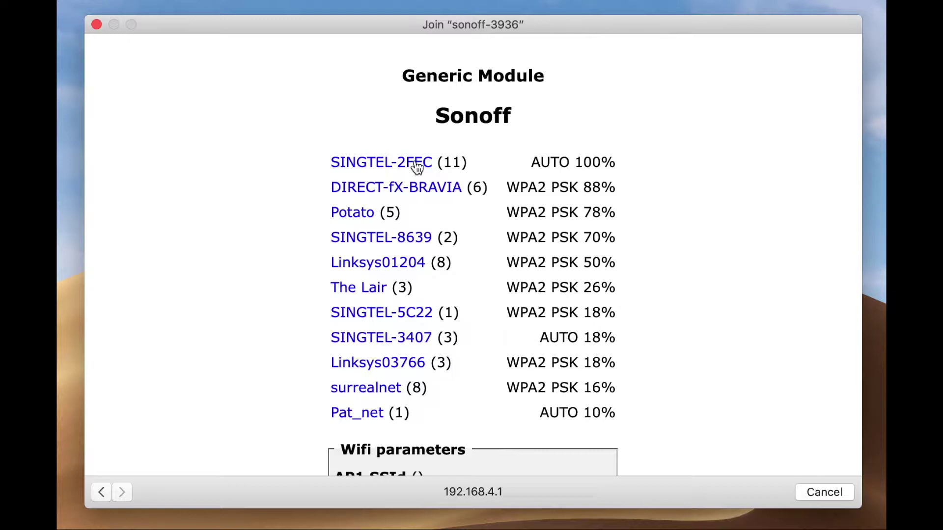
Pick SINGTEL-2FEC as the AP1 network and replace the AP1 password with the home Wi-Fi password.
{"action": "left_click", "coordinate": [417, 166]}
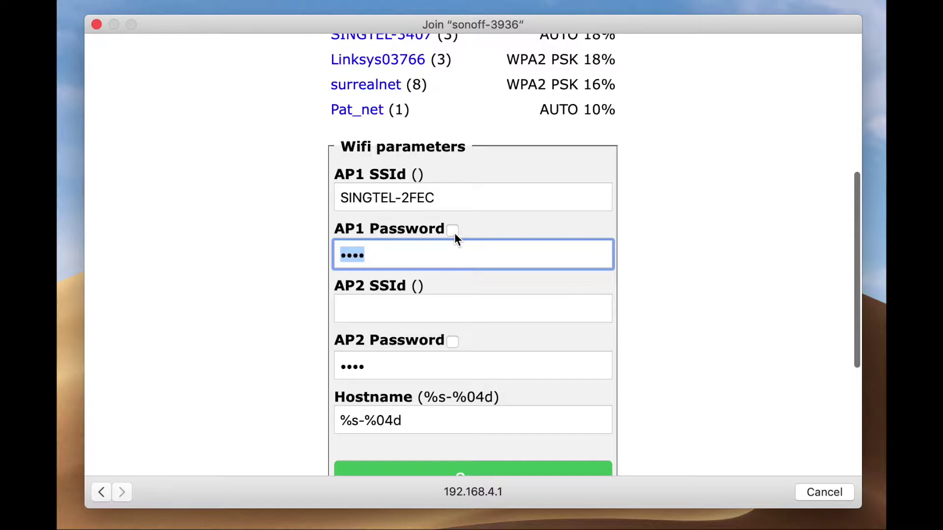
{"action": "left_click", "coordinate": [455, 233]}
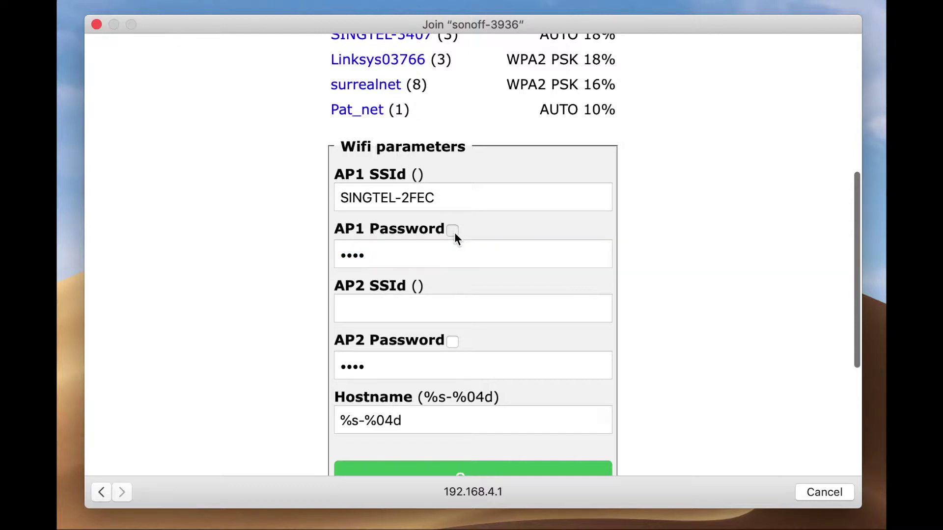
{"action": "left_click", "coordinate": [393, 259]}
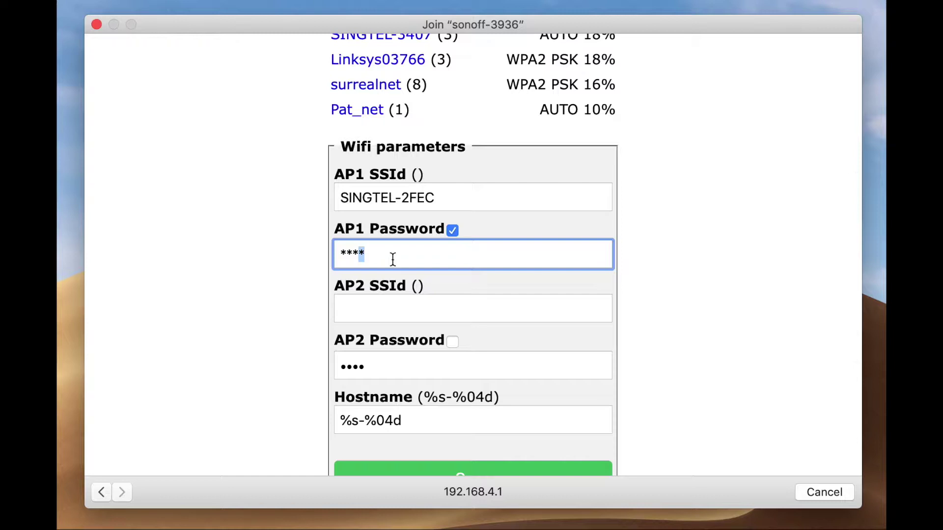
{"action": "key", "text": "super+a"}
{"action": "type", "text": "password"}
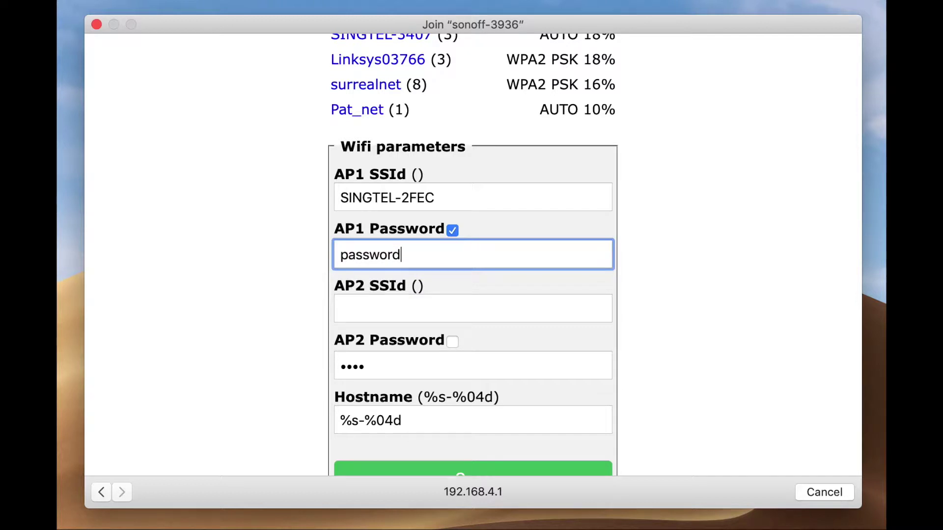
{"action": "scroll", "coordinate": [550, 338], "scroll_direction": "down", "scroll_amount": 4}
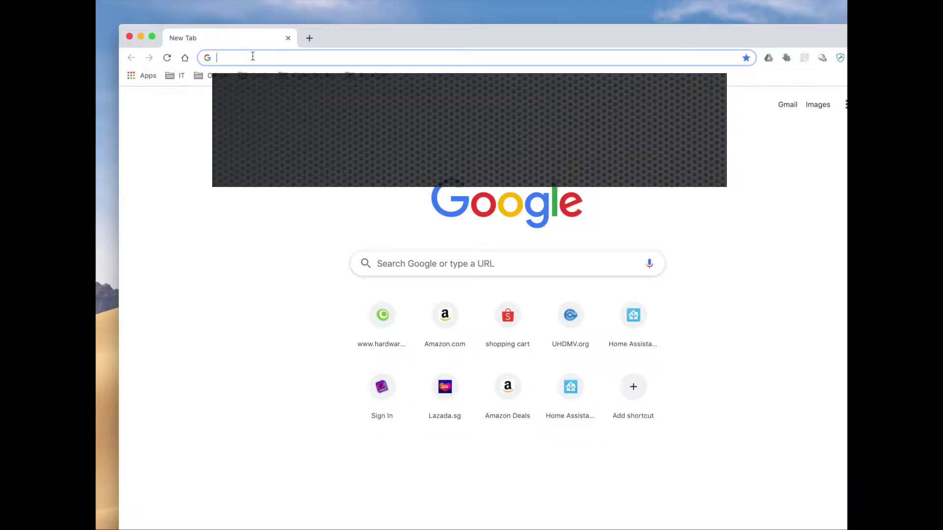
Load 192.168.4.1 in Chrome's address bar.
{"action": "type", "text": "192.16"}
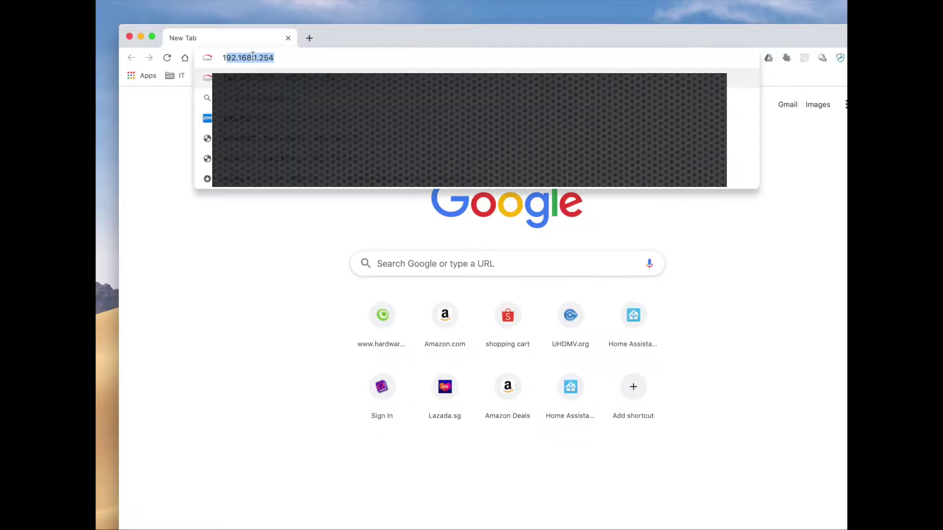
{"action": "type", "text": "8.4"}
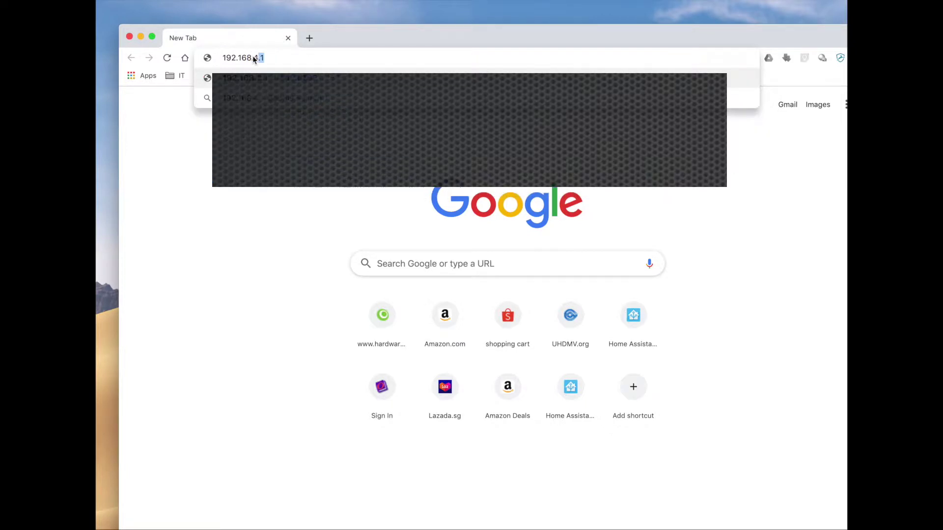
{"action": "type", "text": ".1"}
{"action": "key", "text": "Return"}
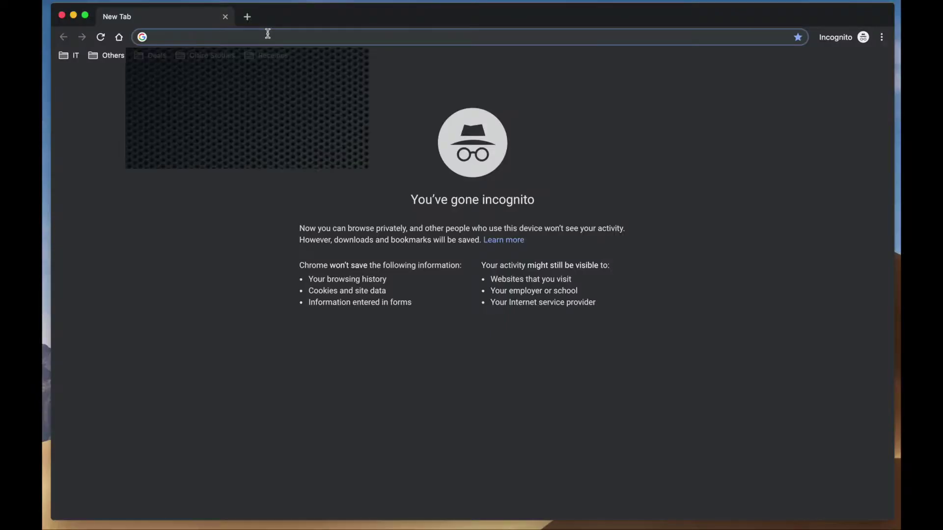
In the 192.168.1.254 router admin's Connected Devices, select and copy the plug's IP 192.168.1.134.
{"action": "type", "text": "192.168.1.254"}
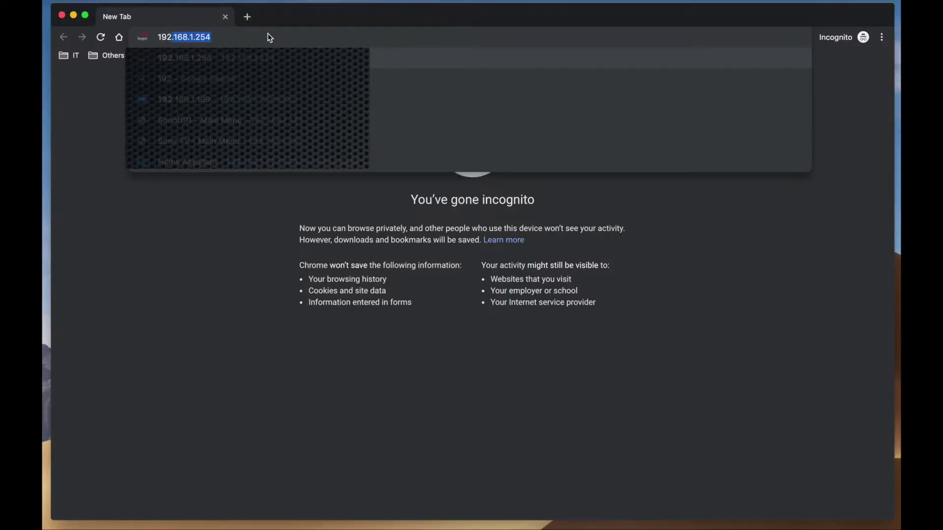
{"action": "key", "text": "Return"}
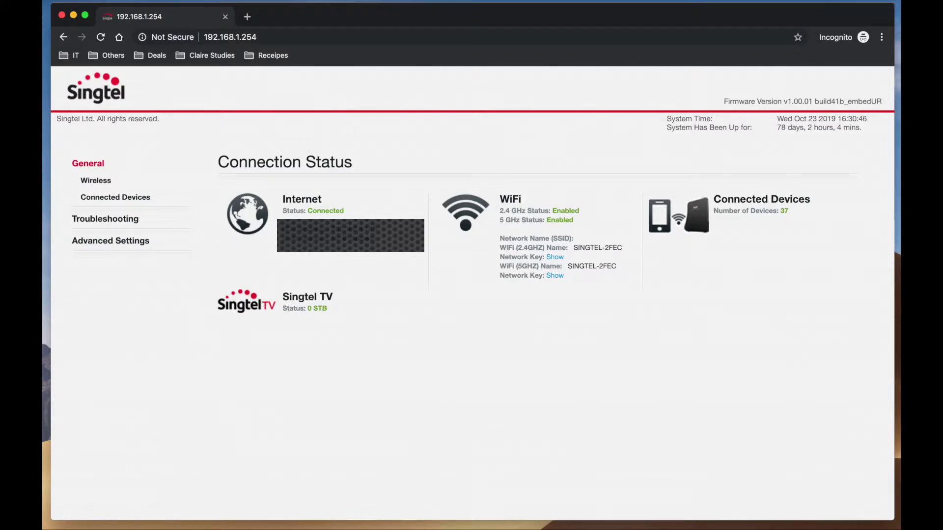
{"action": "left_click", "coordinate": [114, 199]}
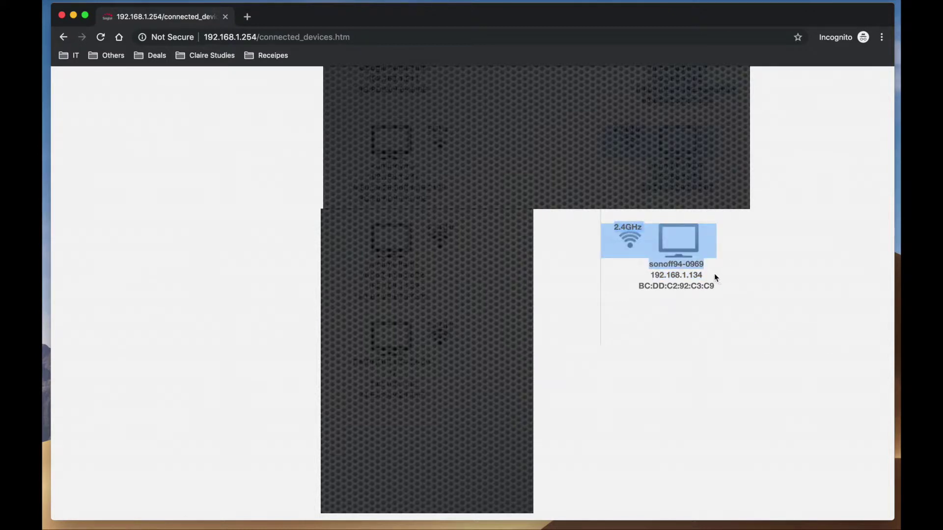
{"action": "left_click_drag", "start_coordinate": [703, 276], "coordinate": [650, 276]}
{"action": "key", "text": "super+c"}
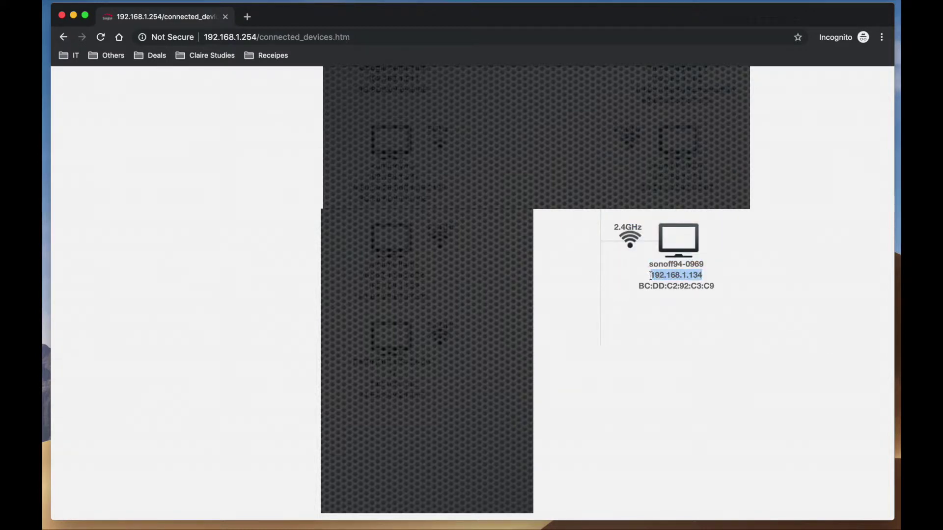
Open the plug at 192.168.1.134, view Firmware Upgrade, then return to the Sonoff94 main page.
{"action": "left_click", "coordinate": [356, 38]}
{"action": "key", "text": "super+v"}
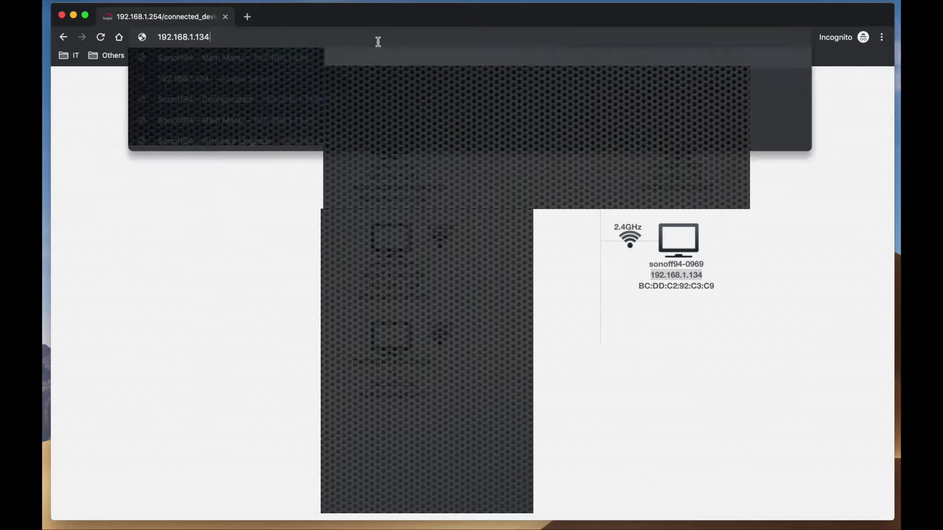
{"action": "key", "text": "Return"}
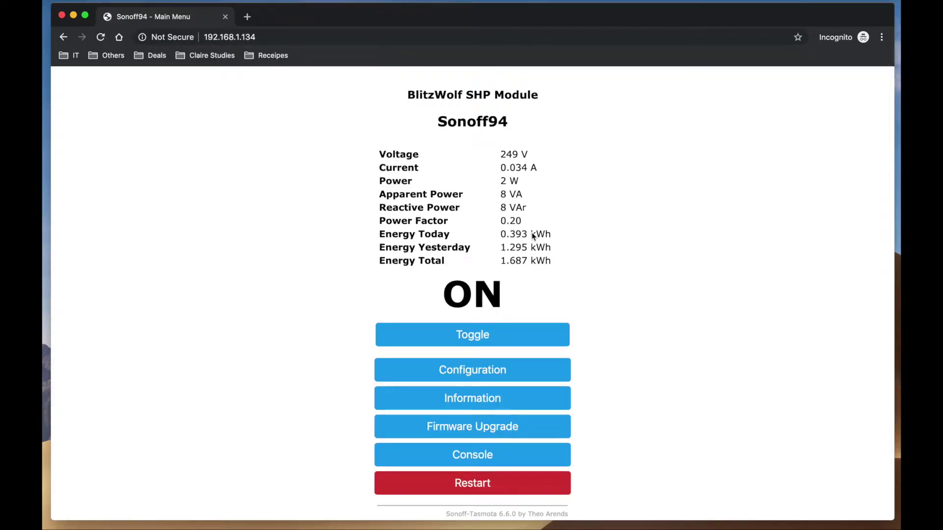
{"action": "scroll", "coordinate": [575, 236], "scroll_direction": "down", "scroll_amount": 1}
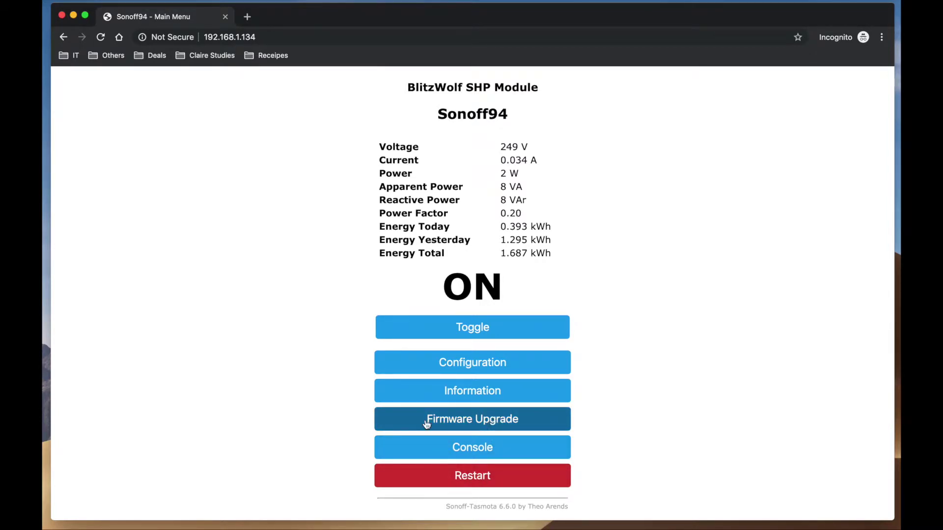
{"action": "left_click", "coordinate": [532, 422]}
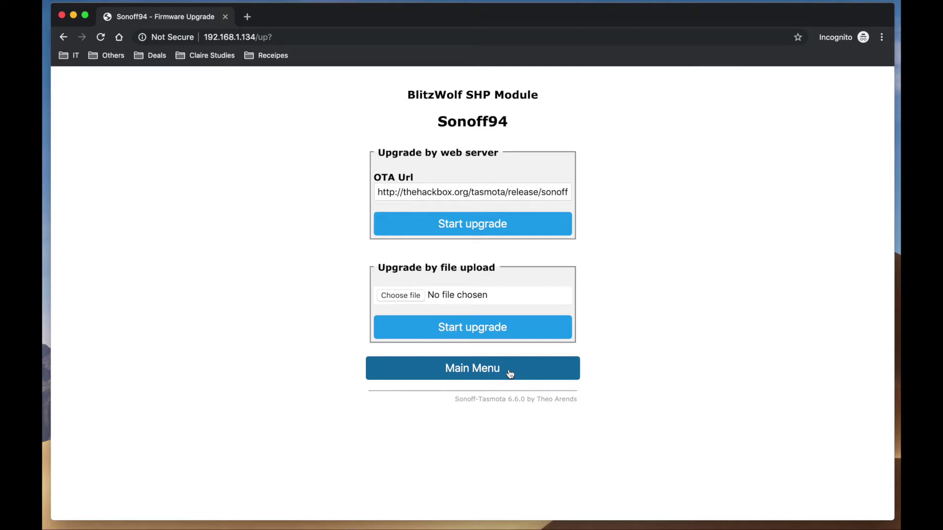
{"action": "left_click", "coordinate": [509, 373]}
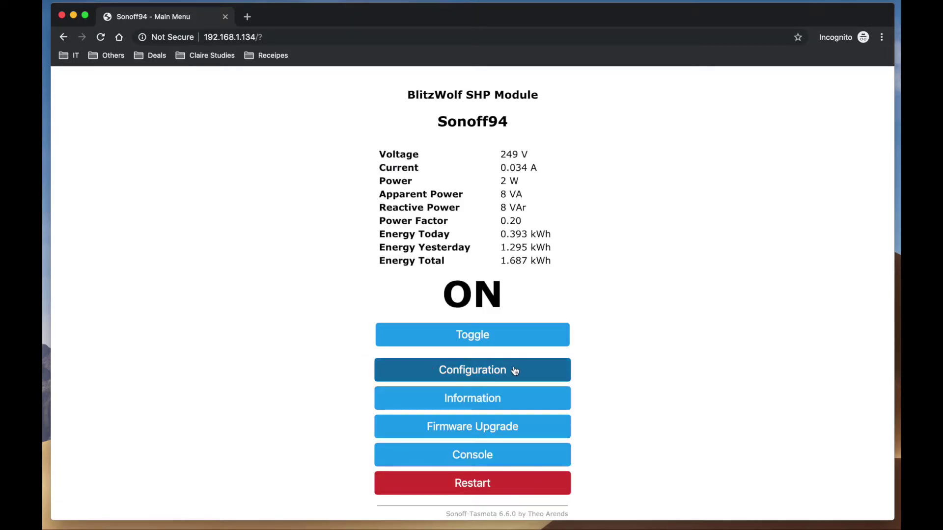
Check the template, keeping BlitzWolf SHP (45) as base and Led2i (57) on GPIO2.
{"action": "left_click", "coordinate": [520, 372]}
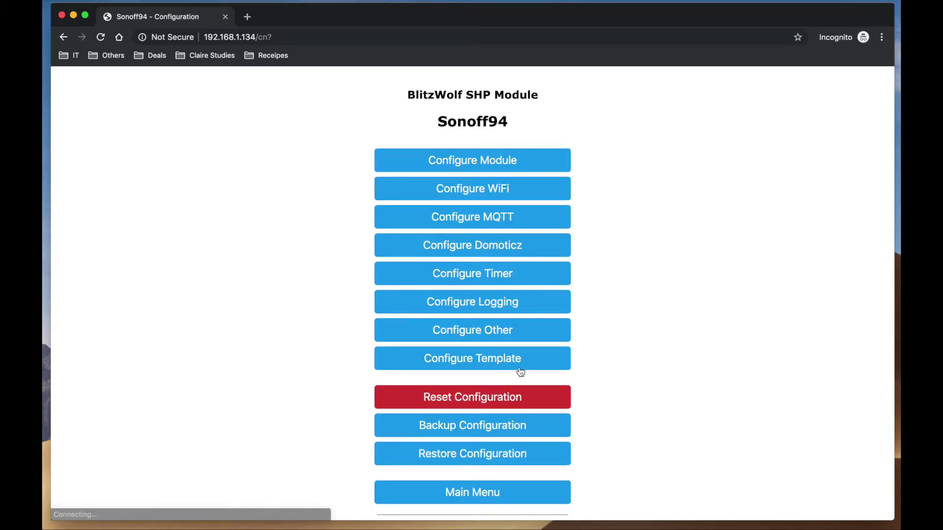
{"action": "left_click", "coordinate": [544, 359]}
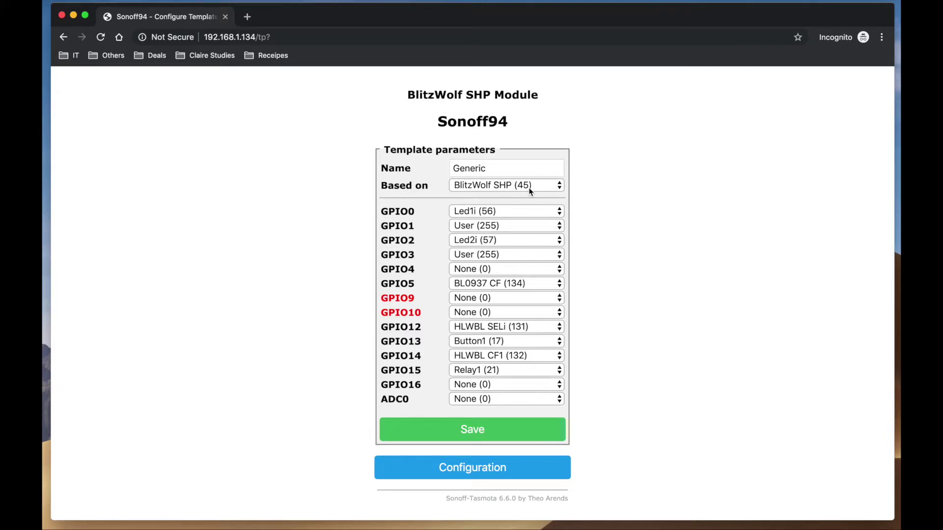
{"action": "left_click", "coordinate": [531, 186]}
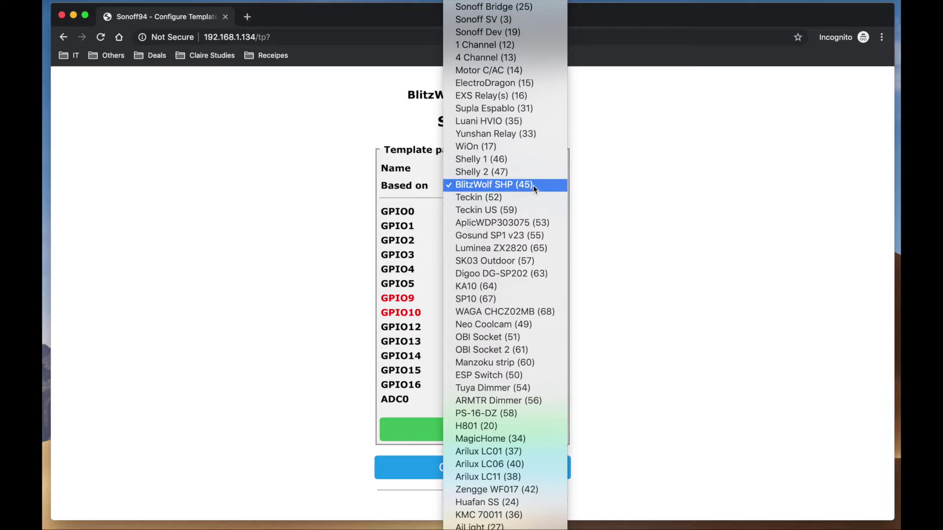
{"action": "left_click", "coordinate": [532, 185]}
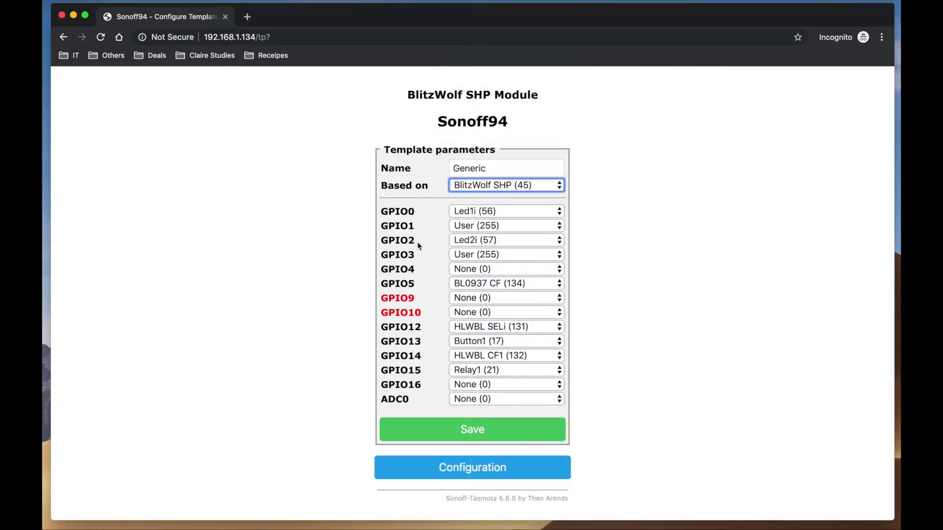
{"action": "left_click", "coordinate": [469, 242]}
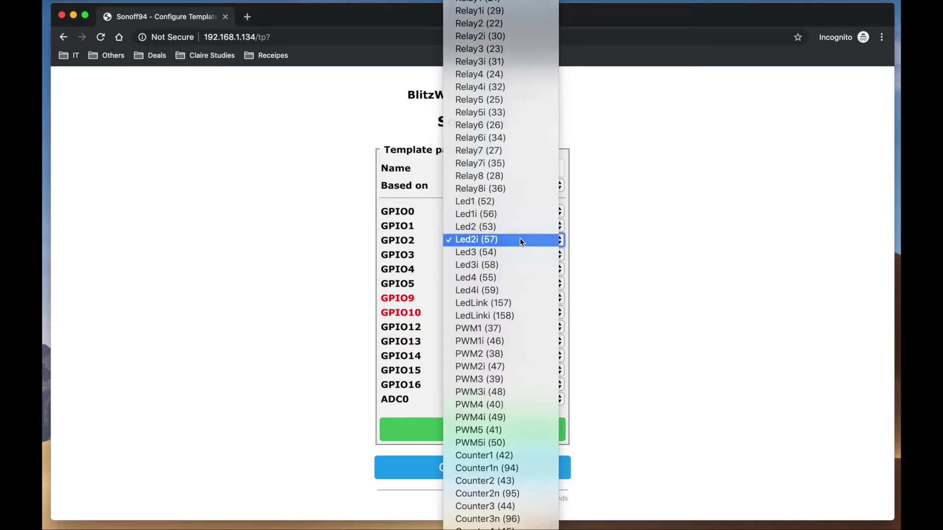
{"action": "left_click", "coordinate": [519, 239]}
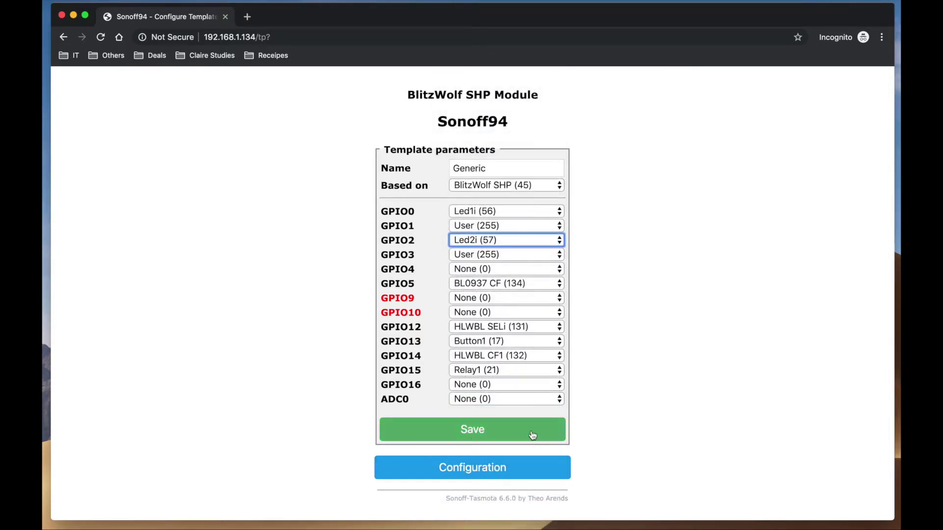
{"action": "left_click", "coordinate": [498, 473]}
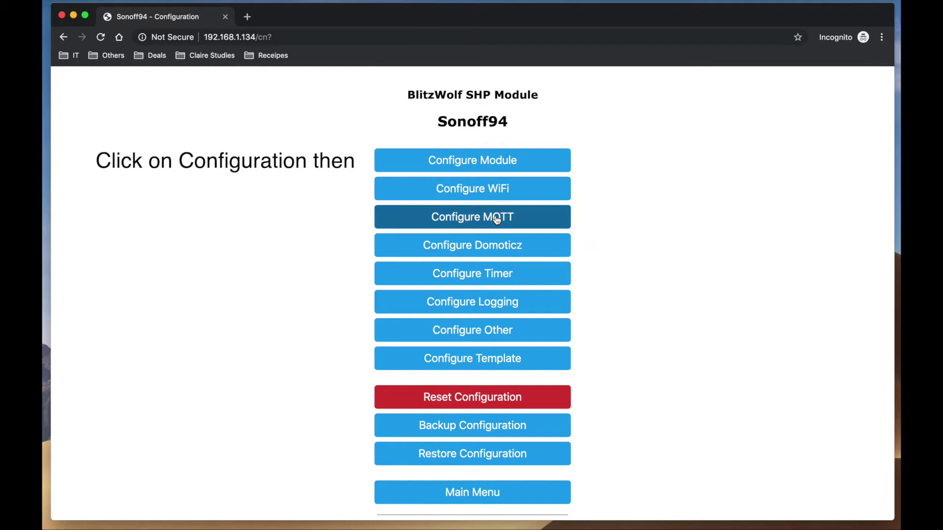
{"action": "left_click", "coordinate": [509, 160]}
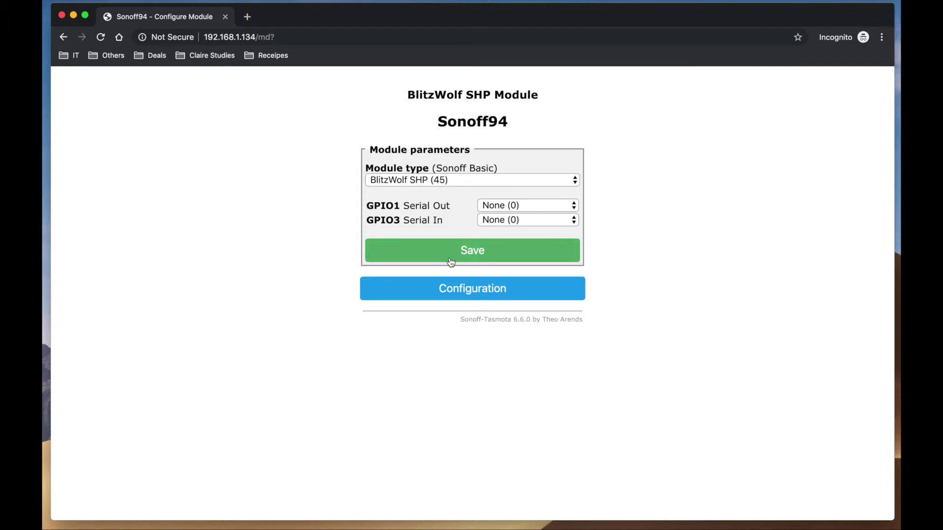
{"action": "left_click", "coordinate": [506, 293]}
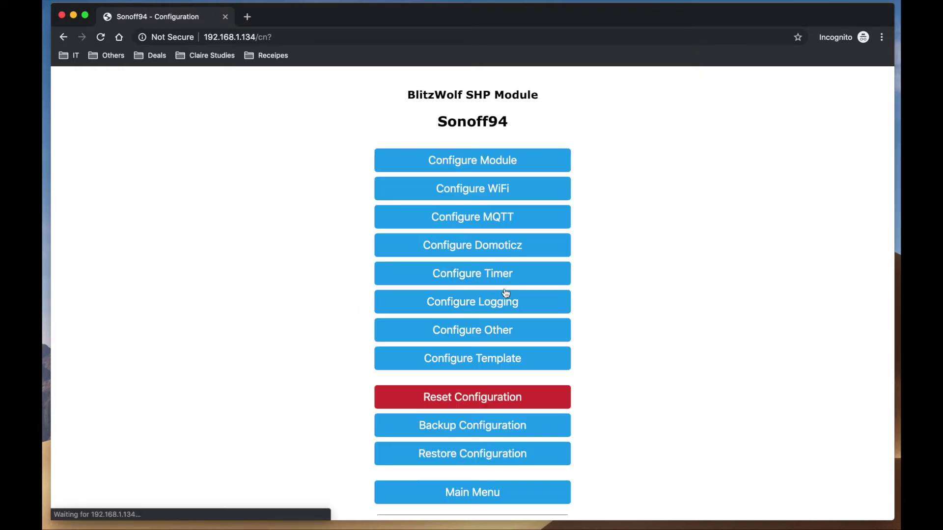
{"action": "left_click", "coordinate": [520, 219]}
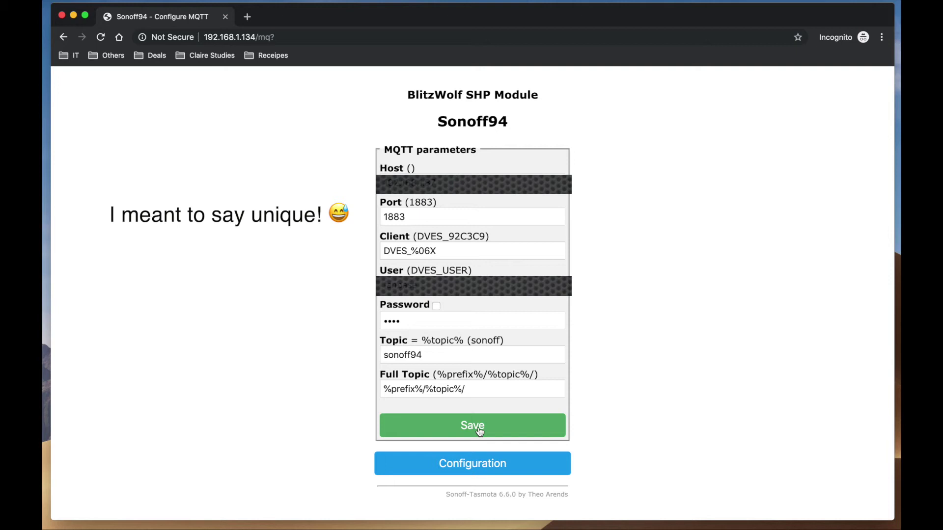
{"action": "left_click", "coordinate": [479, 467]}
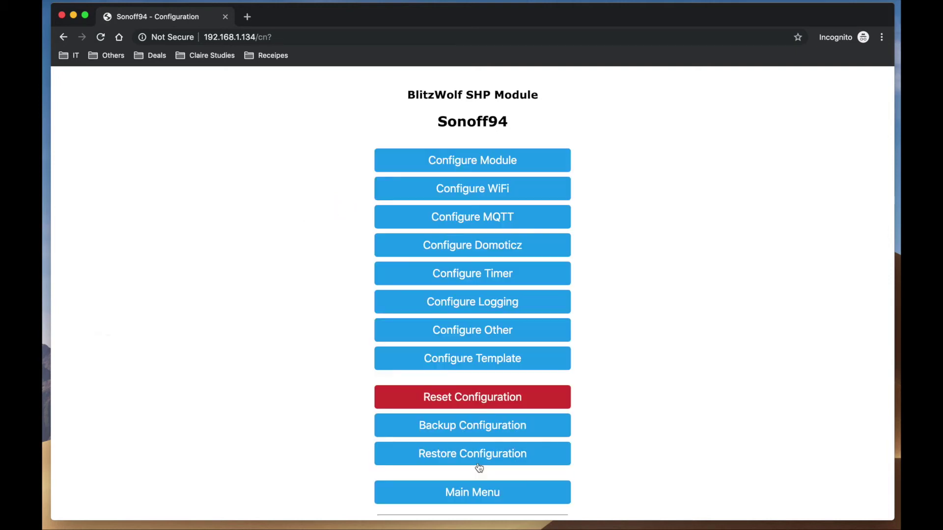
Review the friendly name Sonoff94 under Configure Other, then go back to the main page.
{"action": "left_click", "coordinate": [495, 331]}
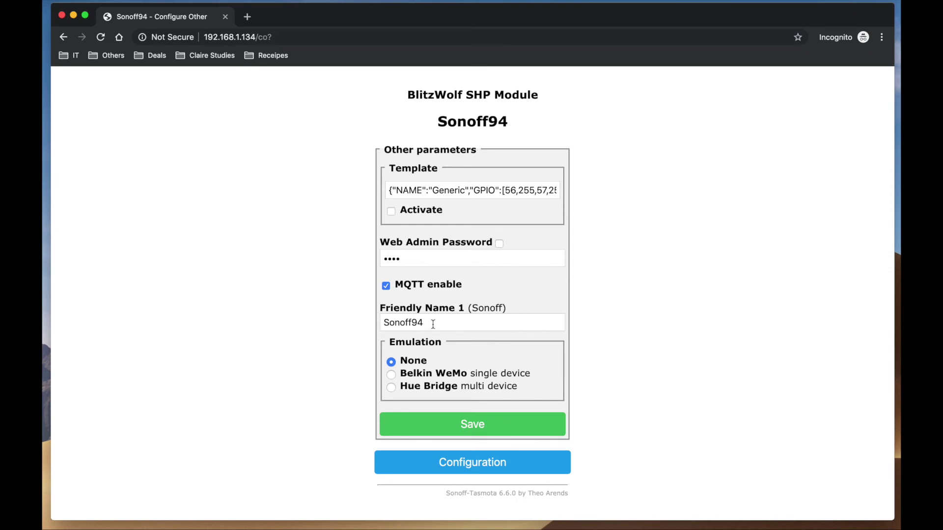
{"action": "left_click_drag", "start_coordinate": [433, 325], "coordinate": [362, 324]}
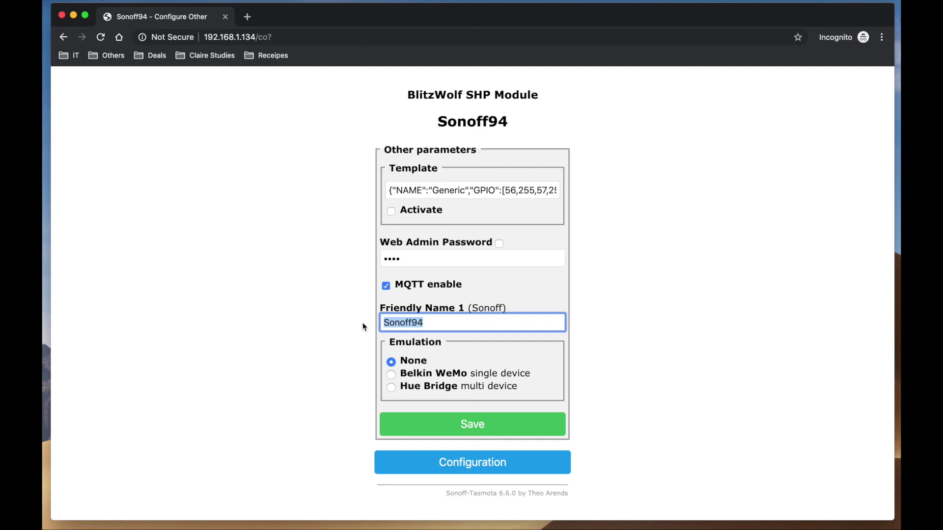
{"action": "left_click", "coordinate": [473, 466]}
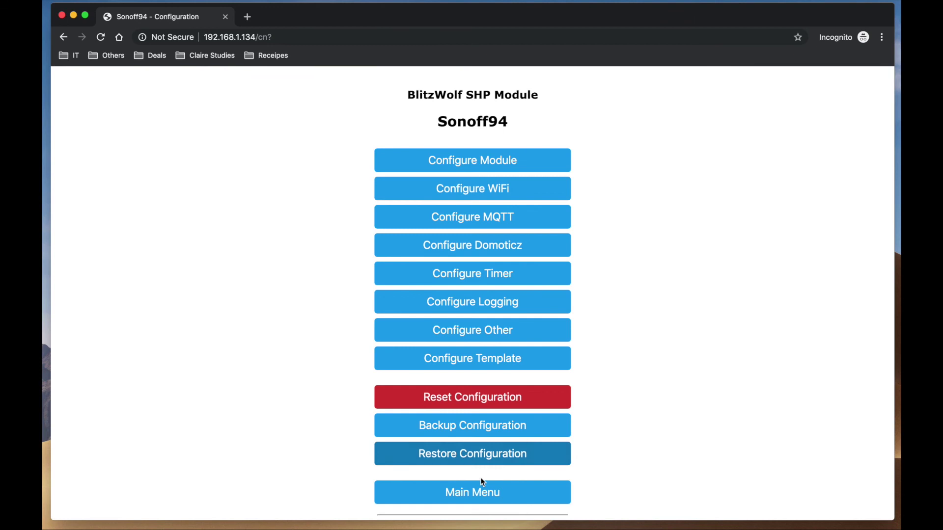
{"action": "left_click", "coordinate": [493, 493]}
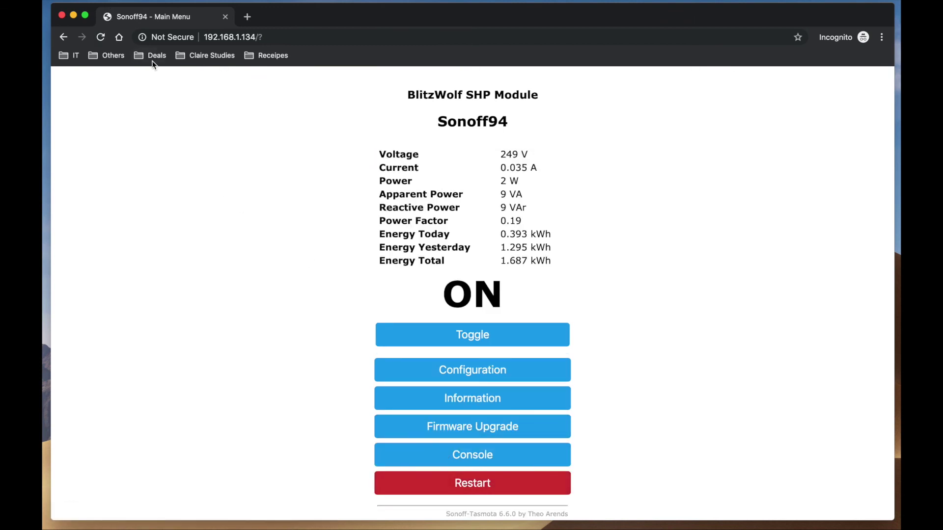